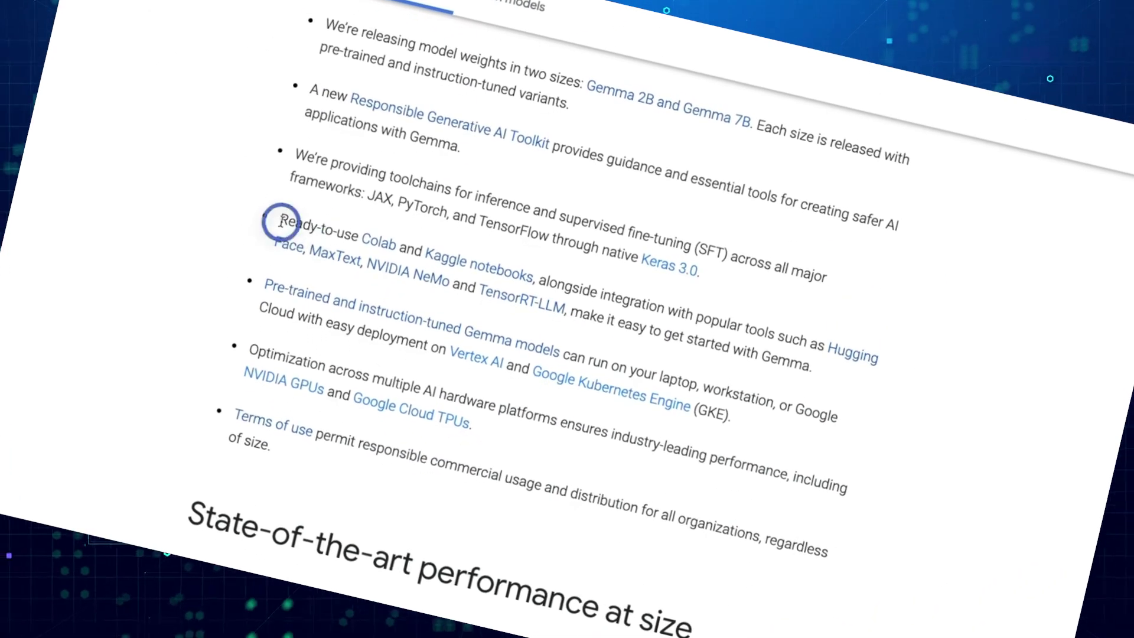
{"action": "left_click_drag", "start_coordinate": [282, 223], "coordinate": [323, 233]}
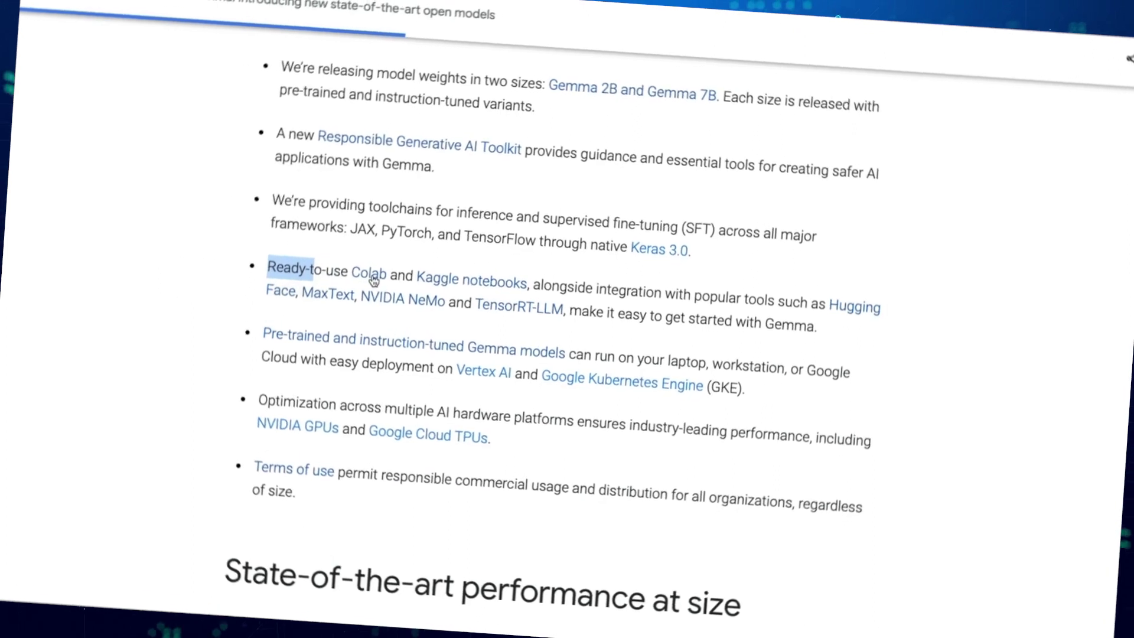